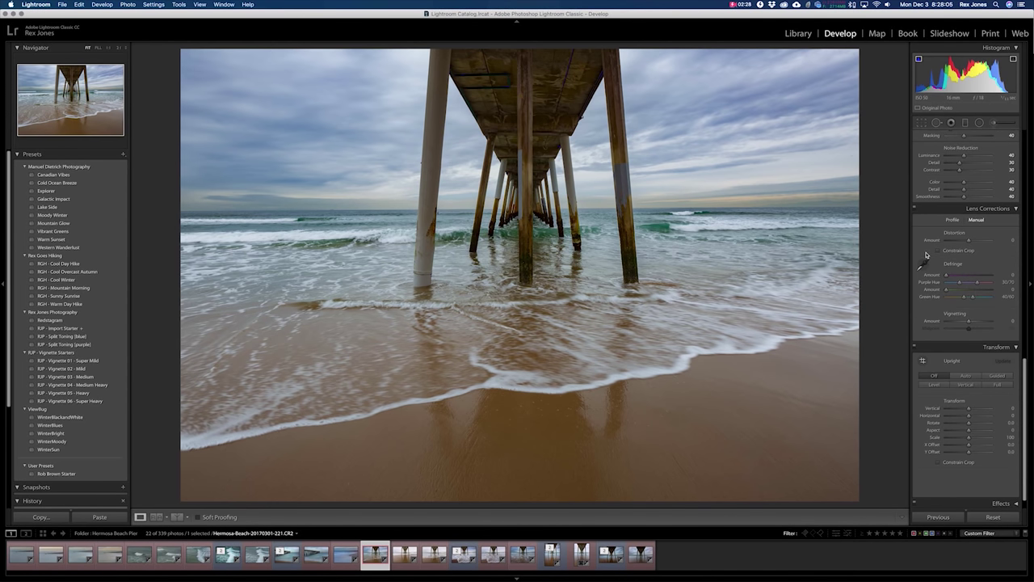
Turn on the Grid loupe overlay from the View menu over the pier photo.
click(975, 437)
click(200, 4)
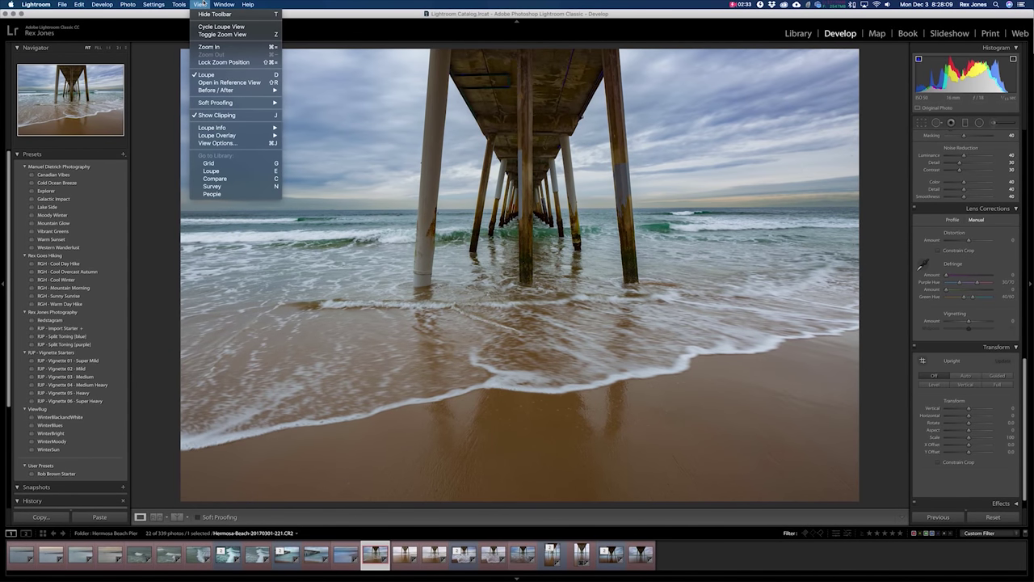
mouse_move(247, 134)
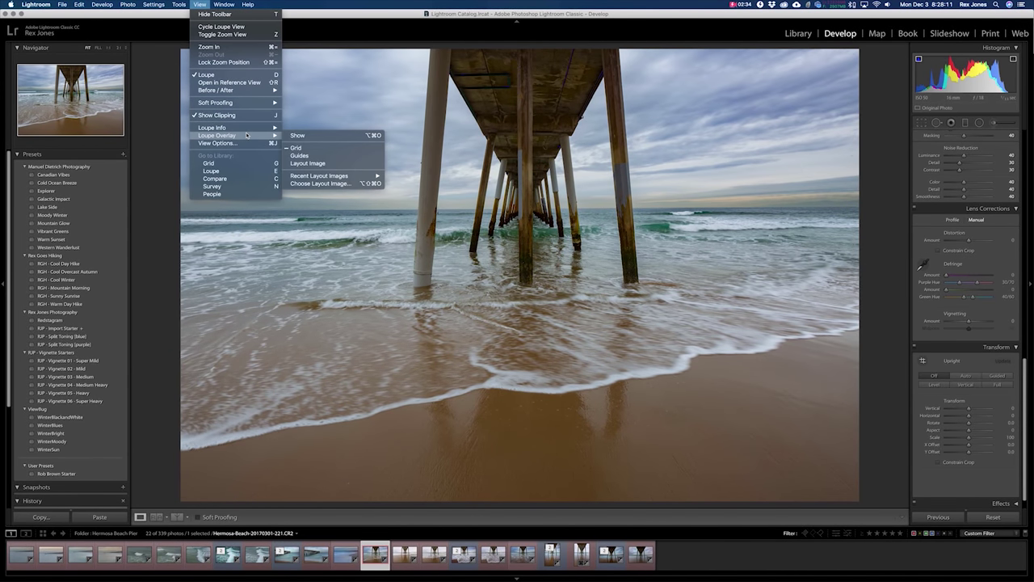
click(315, 149)
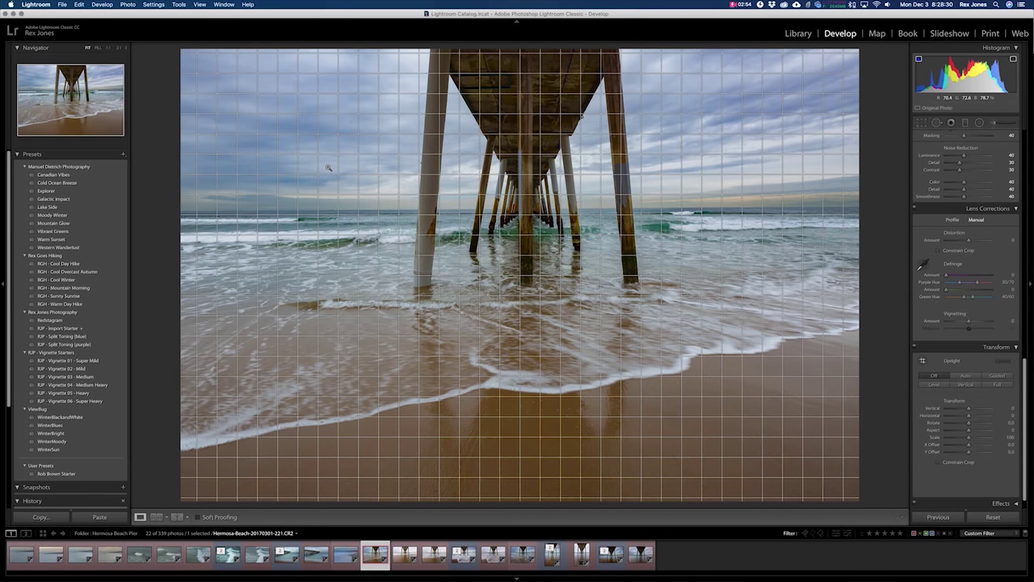
Shrink the grid overlay Size to about 43 for finer cells.
key(super)
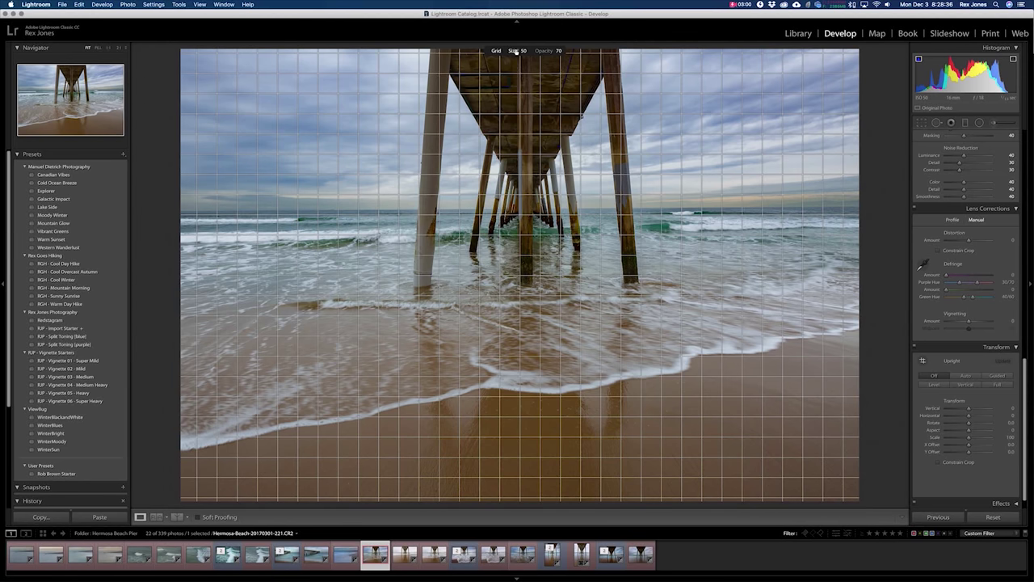
drag(516, 51, 508, 51)
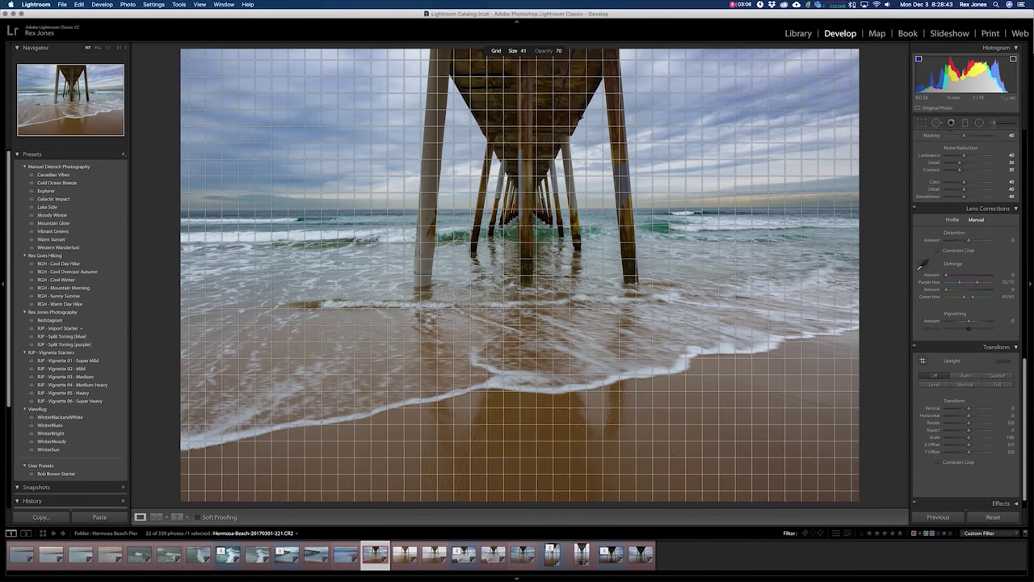
drag(509, 51, 509, 51)
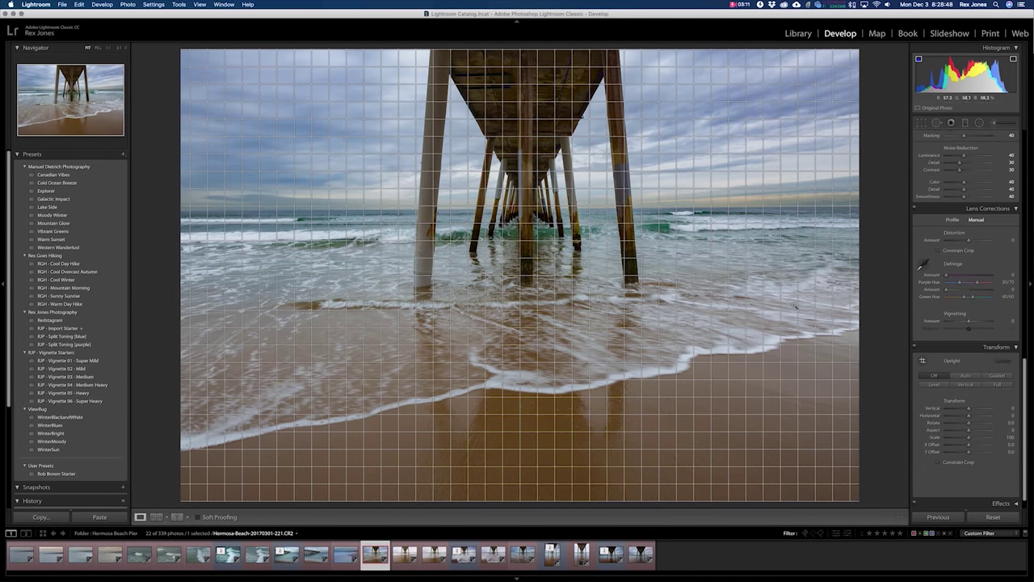
click(1005, 424)
Set the Transform Rotate value to +0.4 to level the horizon.
key(Up)
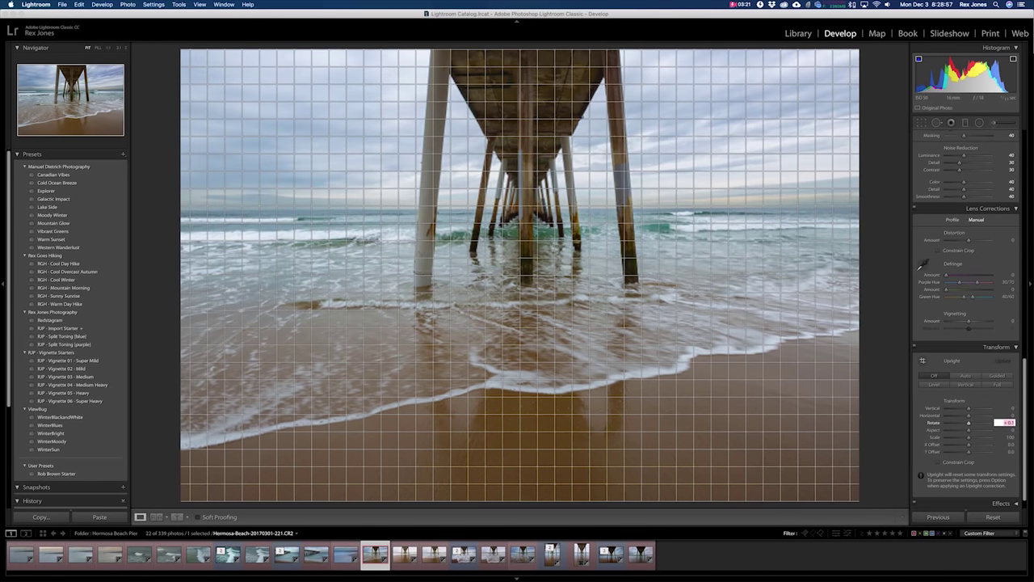
key(Up)
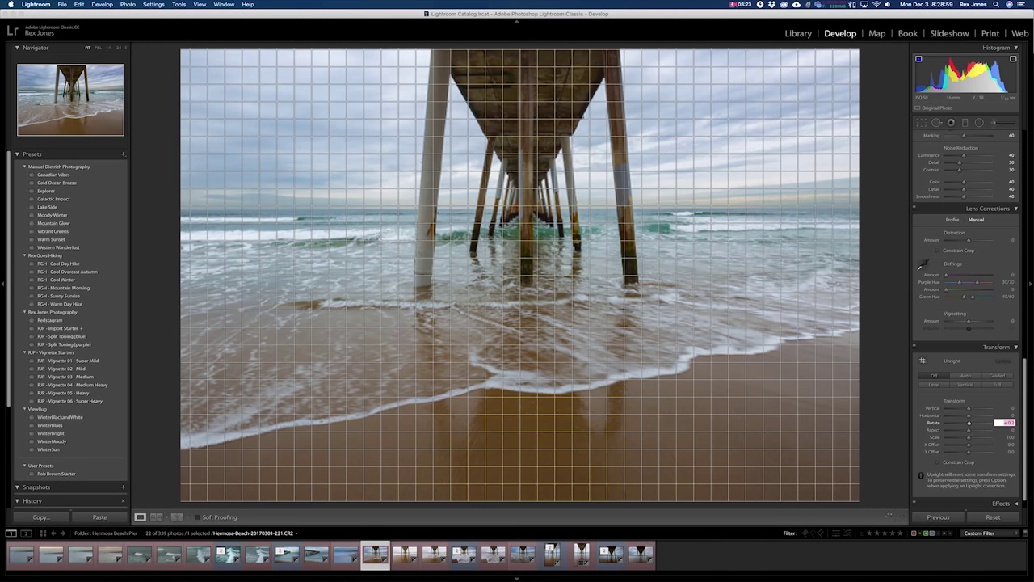
key(Up)
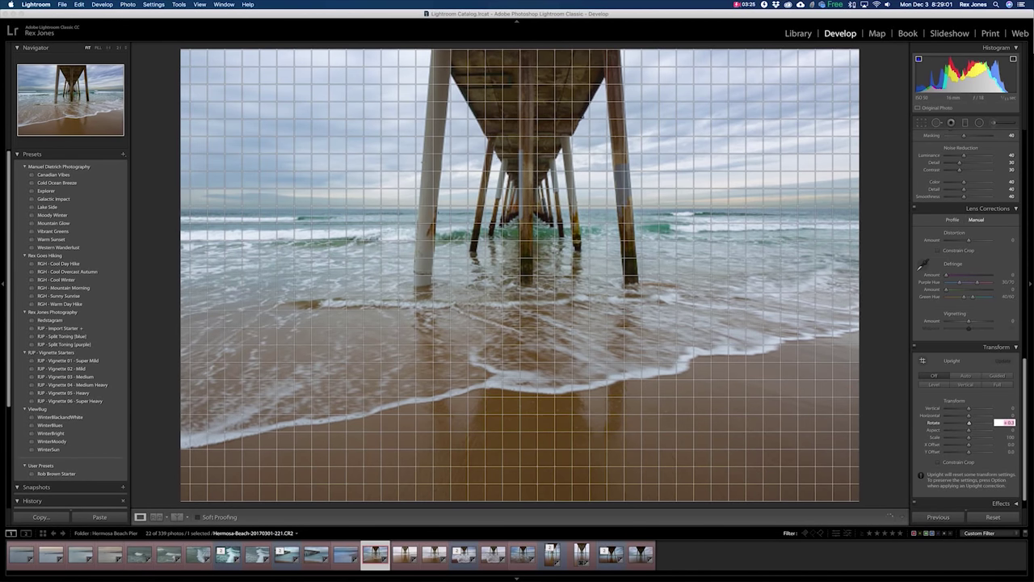
key(Up)
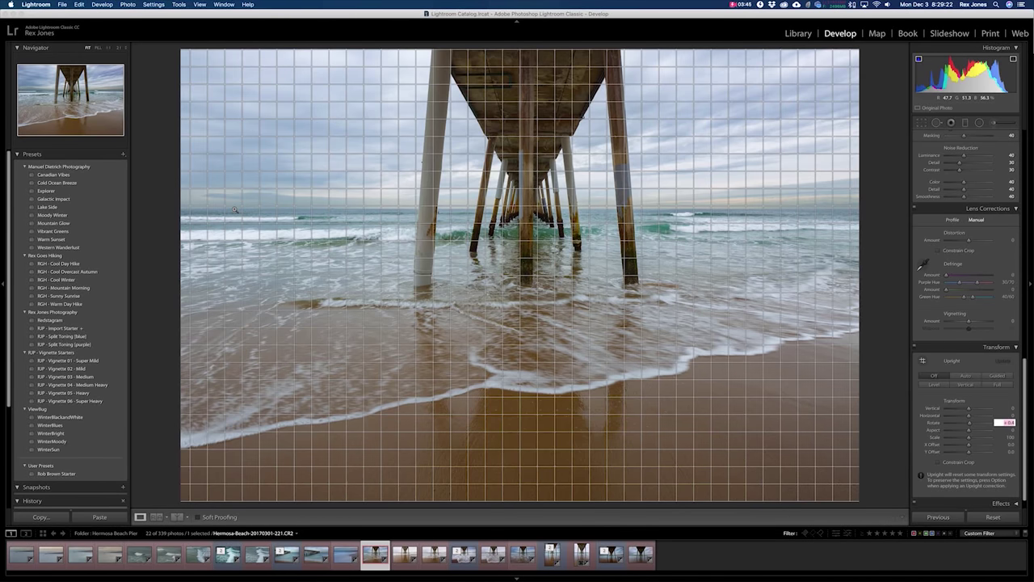
key(Return)
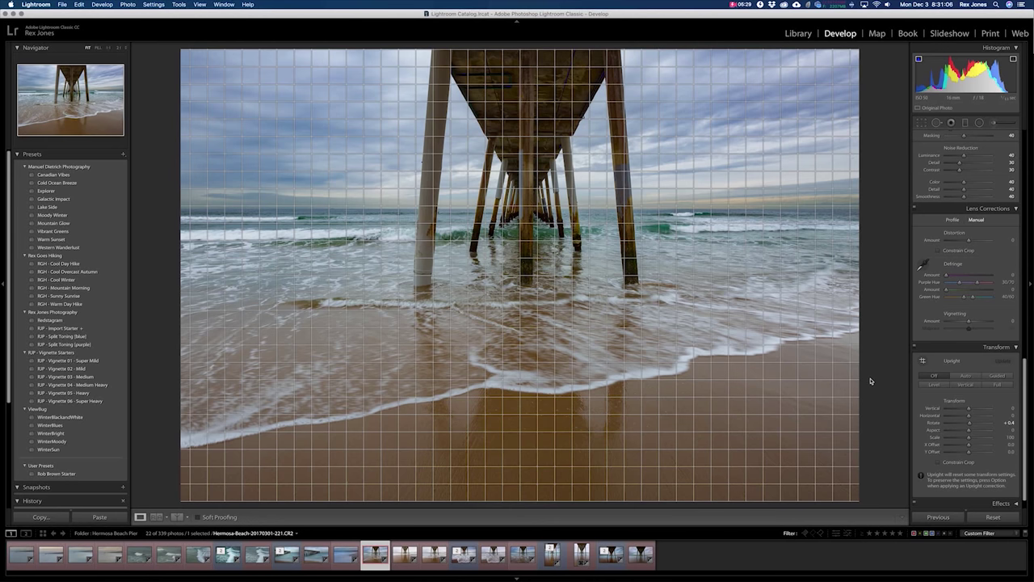
click(1007, 409)
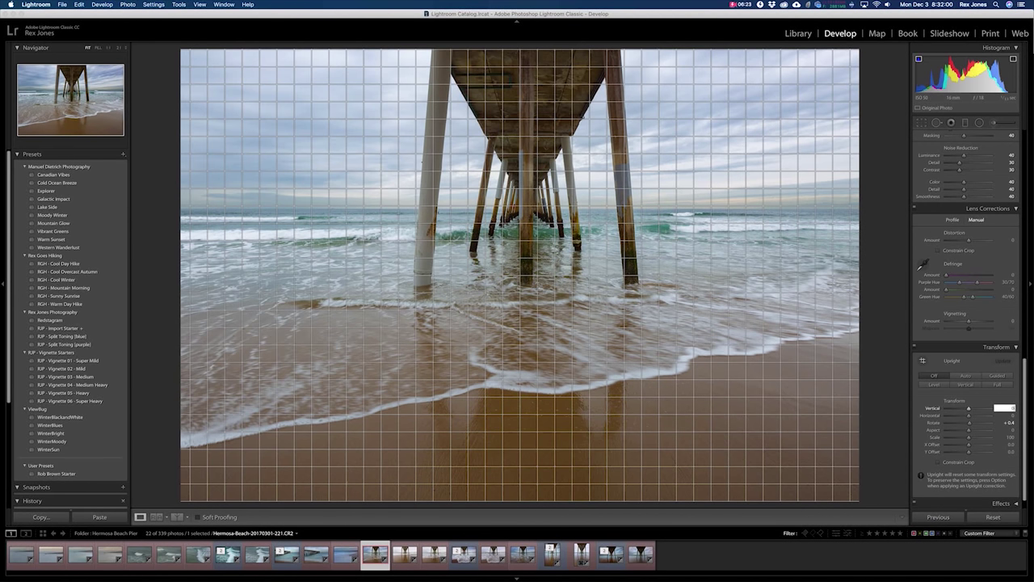
Set the Vertical transform to +5 so the pier pillars stand upright.
text(4)
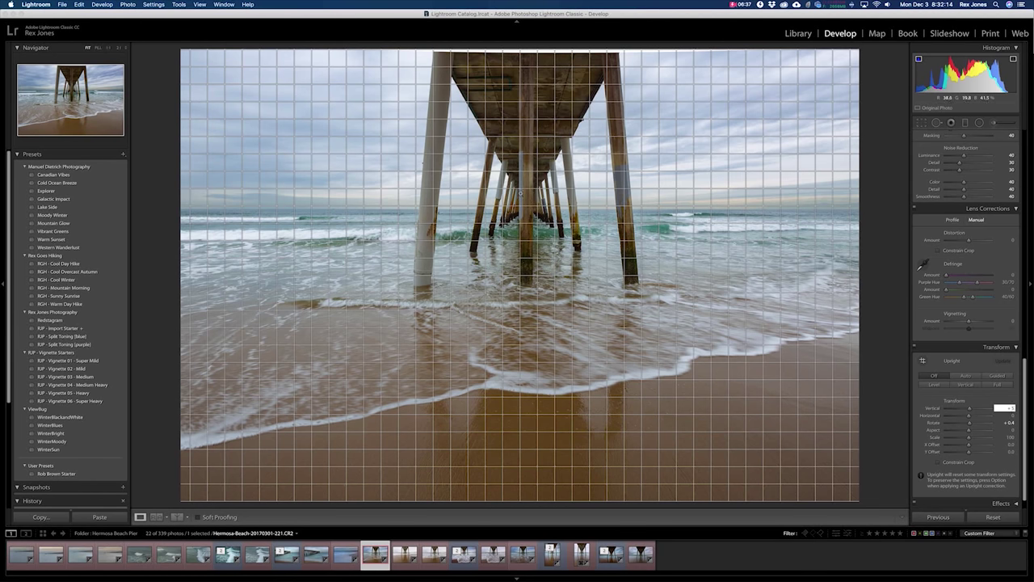
key(alt)
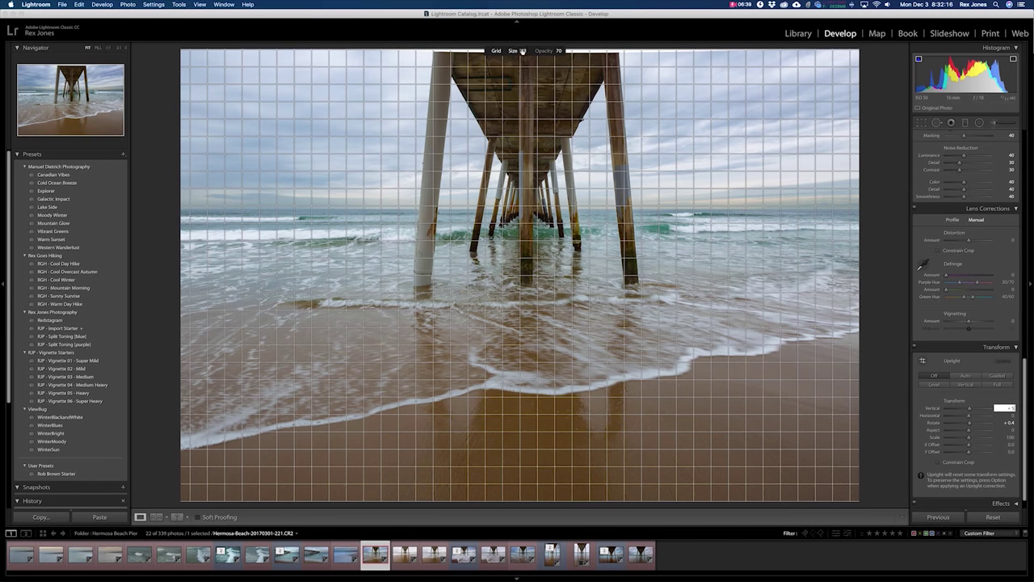
Enlarge the grid overlay Size to 341 so a few big cells cover the photo.
mouse_move(521, 51)
mouse_down()
mouse_move(594, 51)
mouse_move(518, 59)
mouse_up()
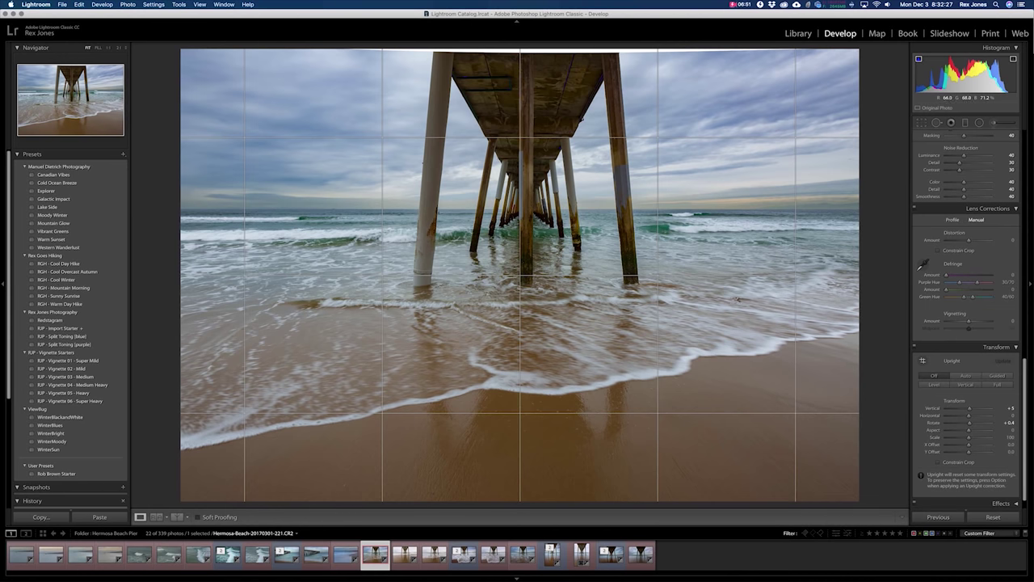
Set the Transform X Offset to -1.0 to center the middle pillar.
click(1005, 443)
key(Down)
key(Down)
key(Down)
key(Down)
key(Down)
key(Down)
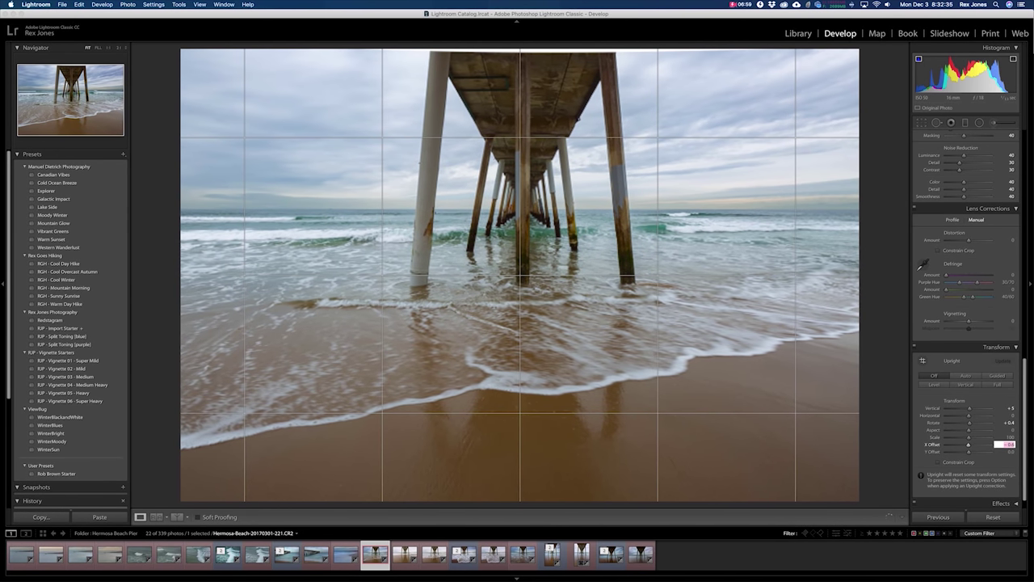
key(Down)
key(Down)
key(Down)
key(Down)
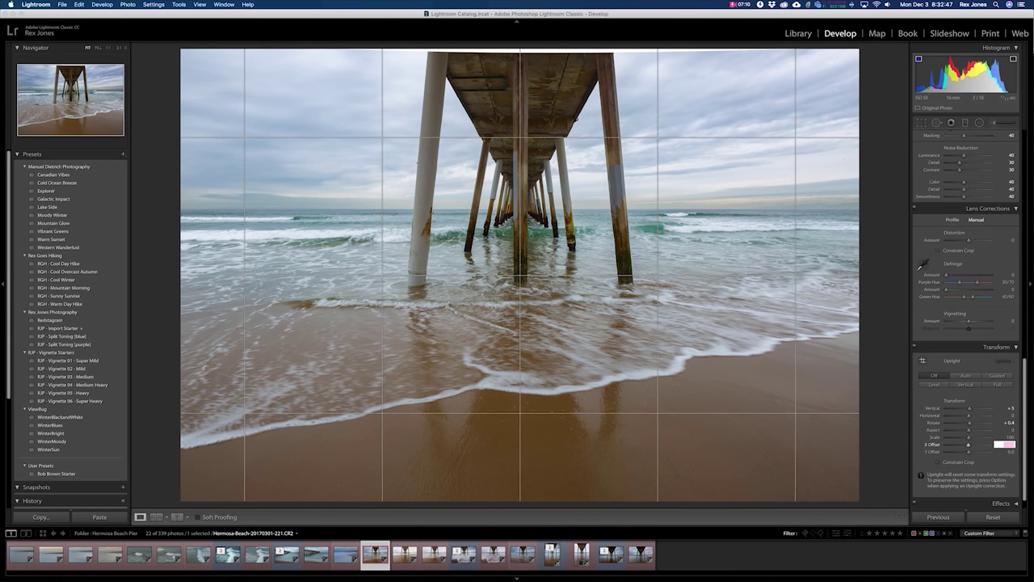
key(Return)
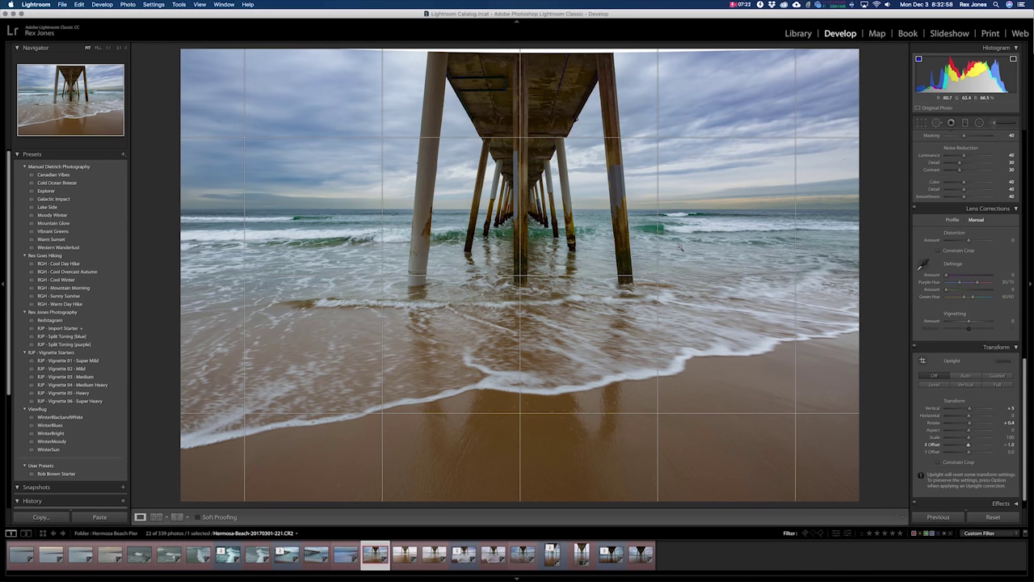
click(1004, 451)
text(8)
key(Return)
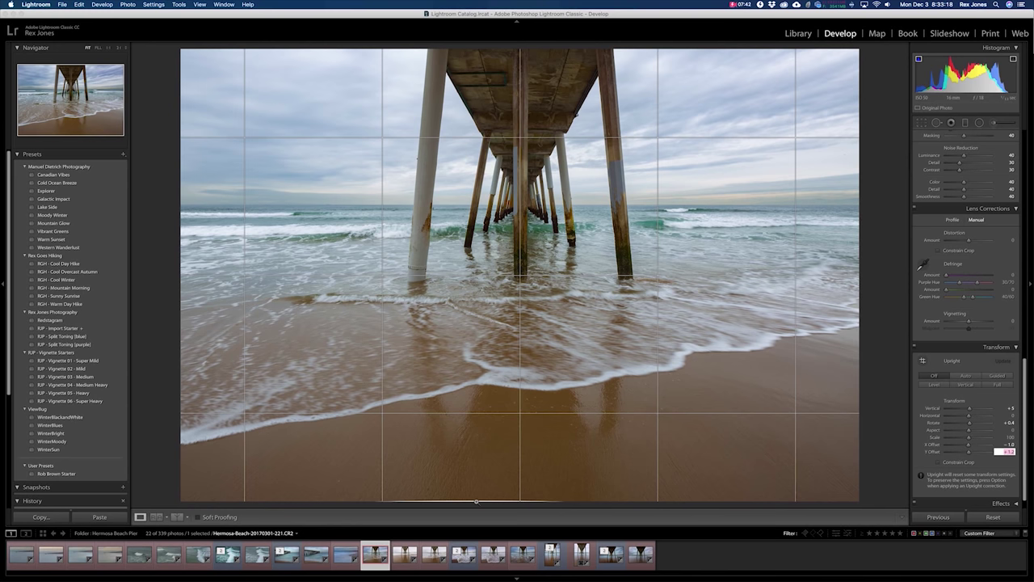
key(Up)
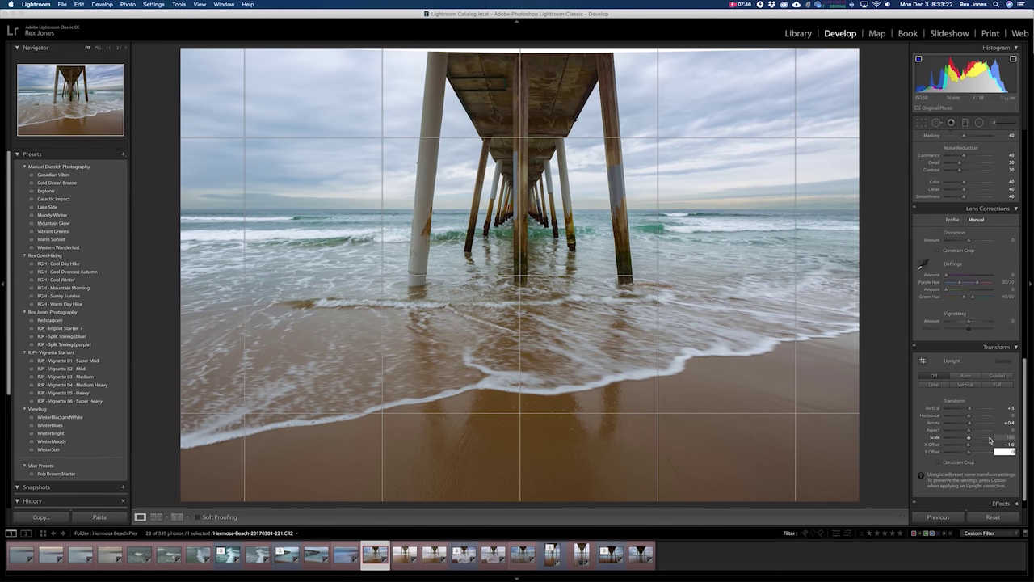
Scale the photo up to 102 so no blank edges show.
click(1000, 437)
key(Up)
key(Up)
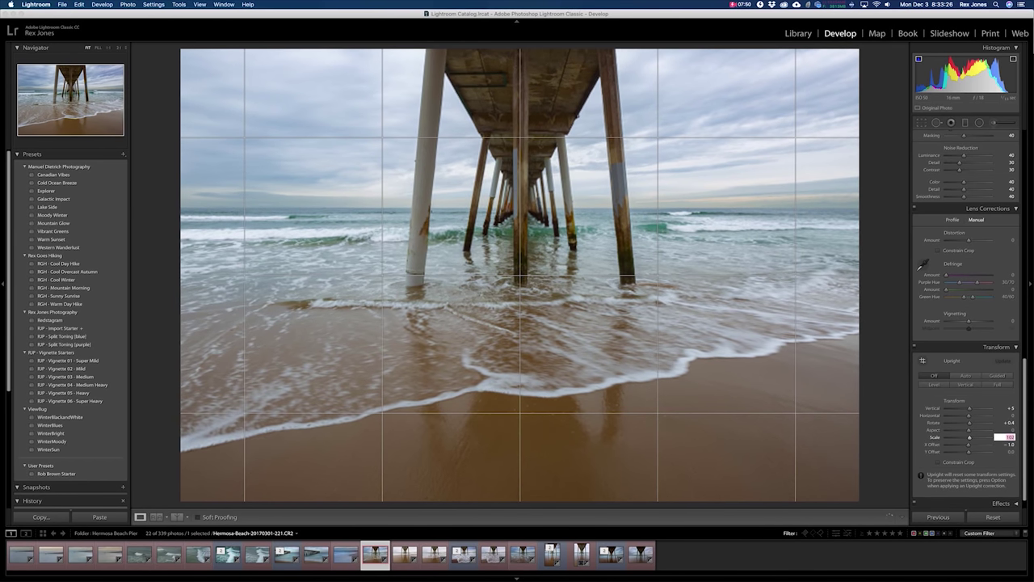
key(Return)
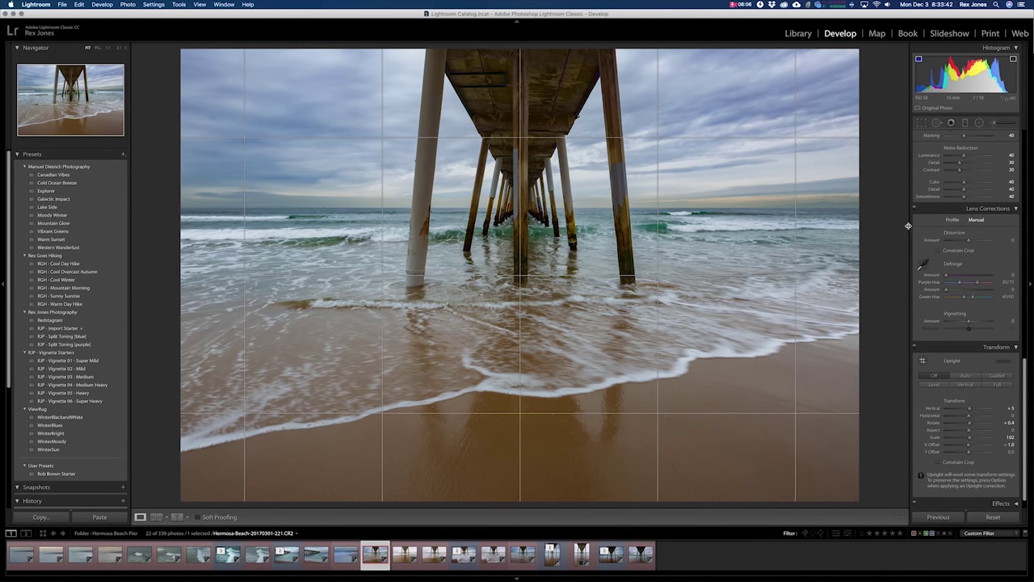
scroll(935, 233, up, 10)
scroll(935, 233, down, 1)
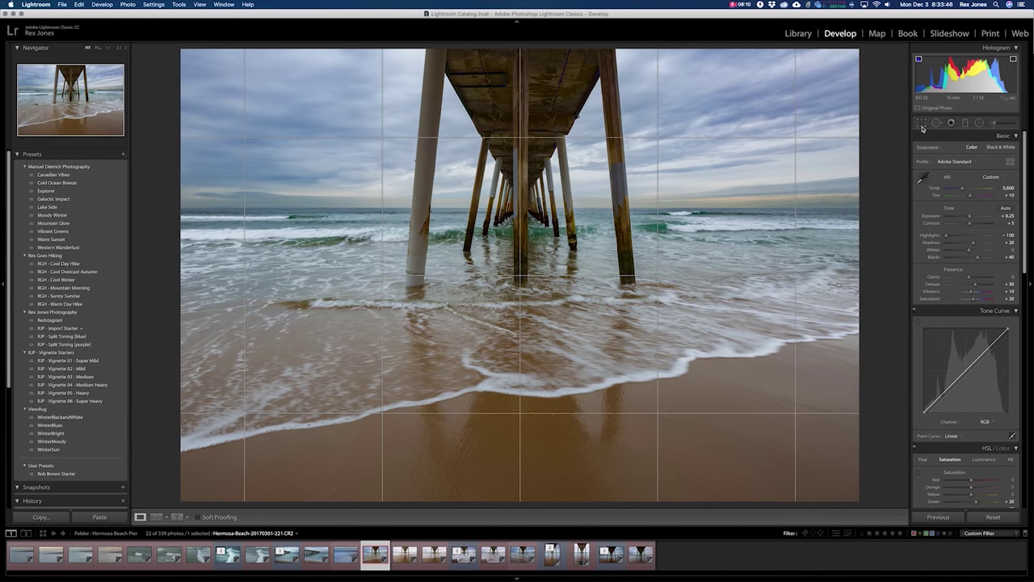
scroll(927, 349, down, 15)
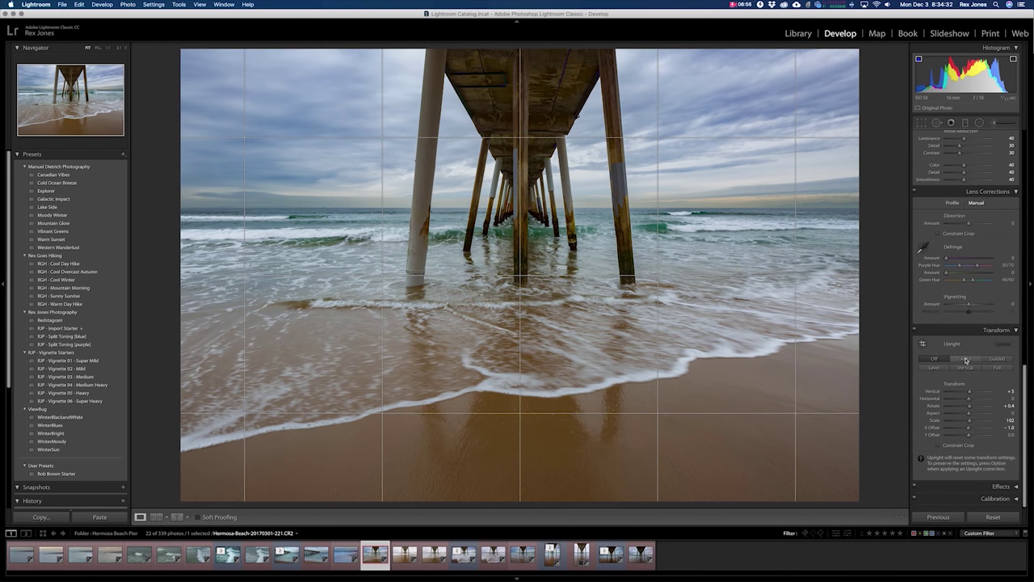
scroll(966, 360, up, 10)
scroll(966, 360, down, 2)
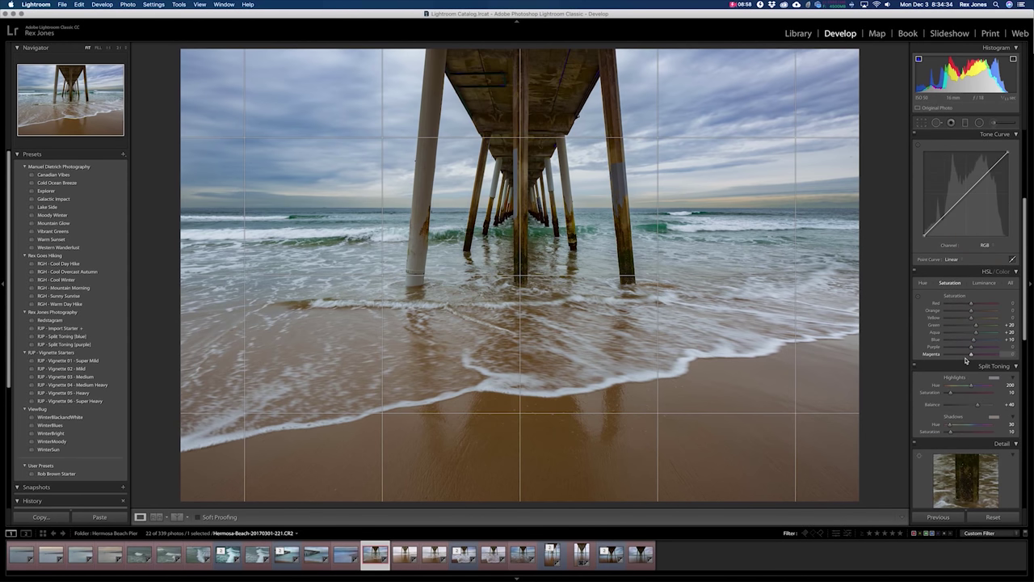
scroll(969, 340, down, 10)
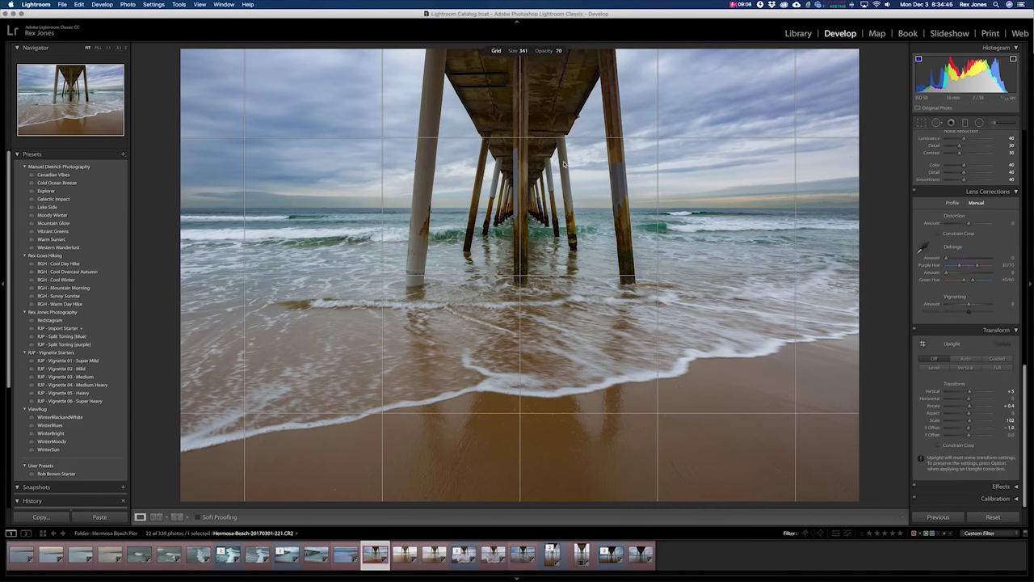
Make the grid dense again, re-enter Scale 102, and nudge X Offset to -1.1.
drag(524, 50, 453, 50)
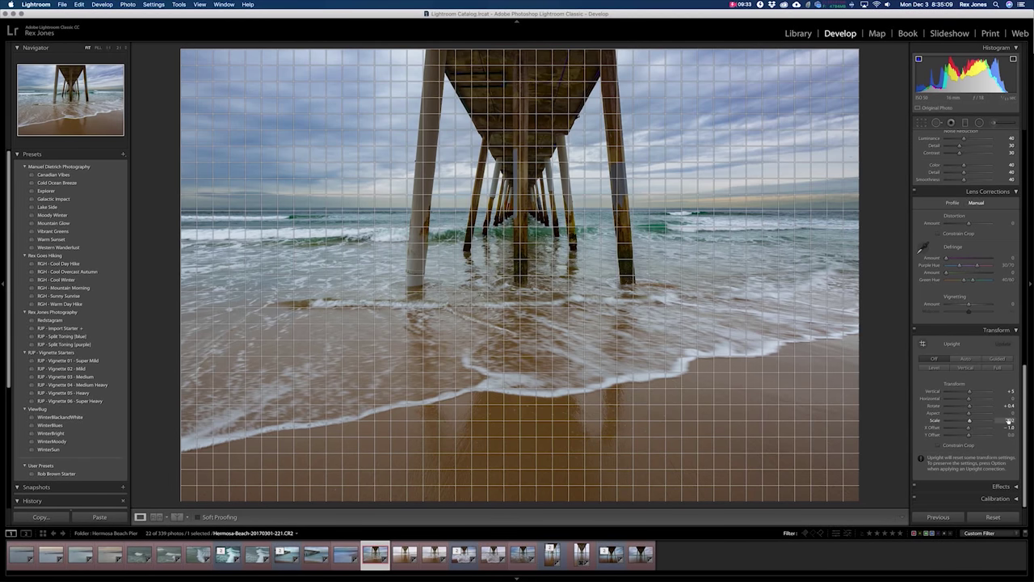
click(1008, 420)
text(102)
key(Tab)
key(Return)
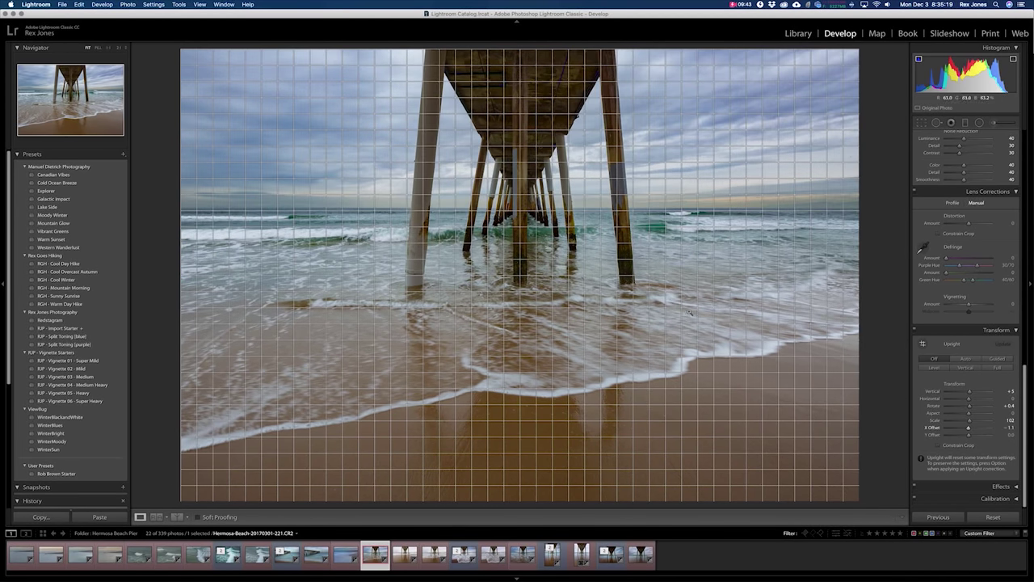
Switch off the Grid loupe overlay so the corrected pier photo shows clean.
click(199, 4)
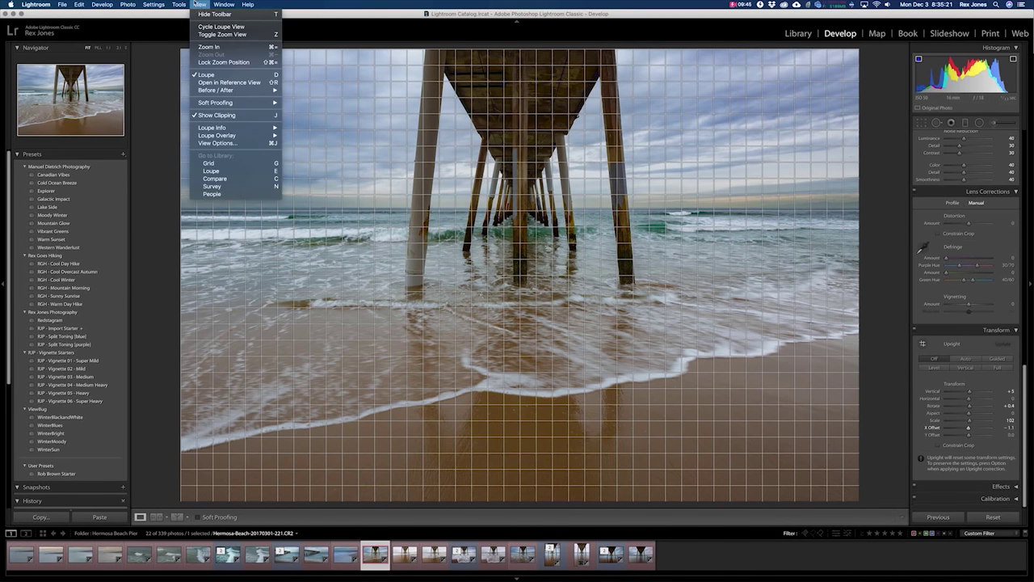
mouse_move(242, 137)
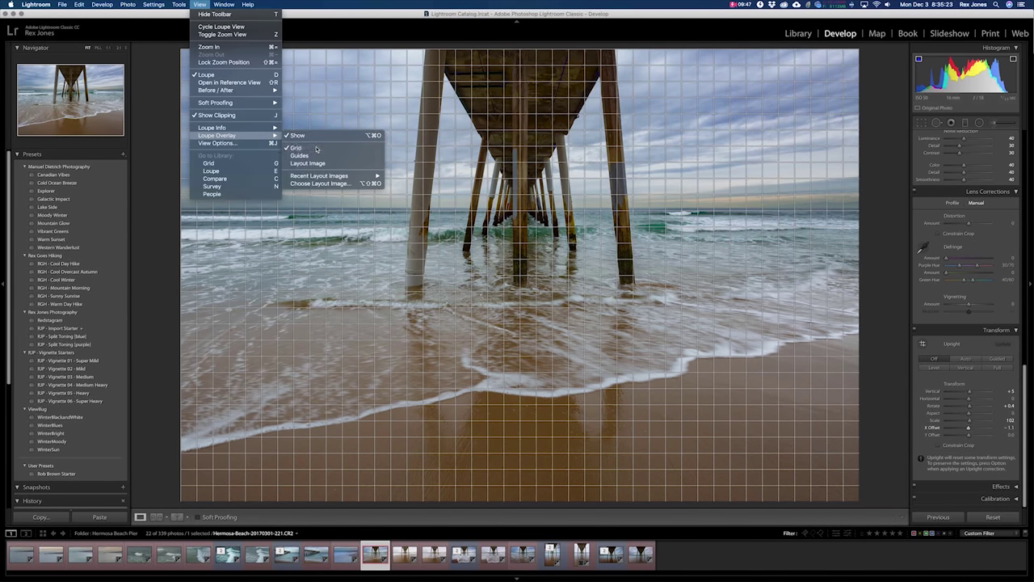
click(306, 137)
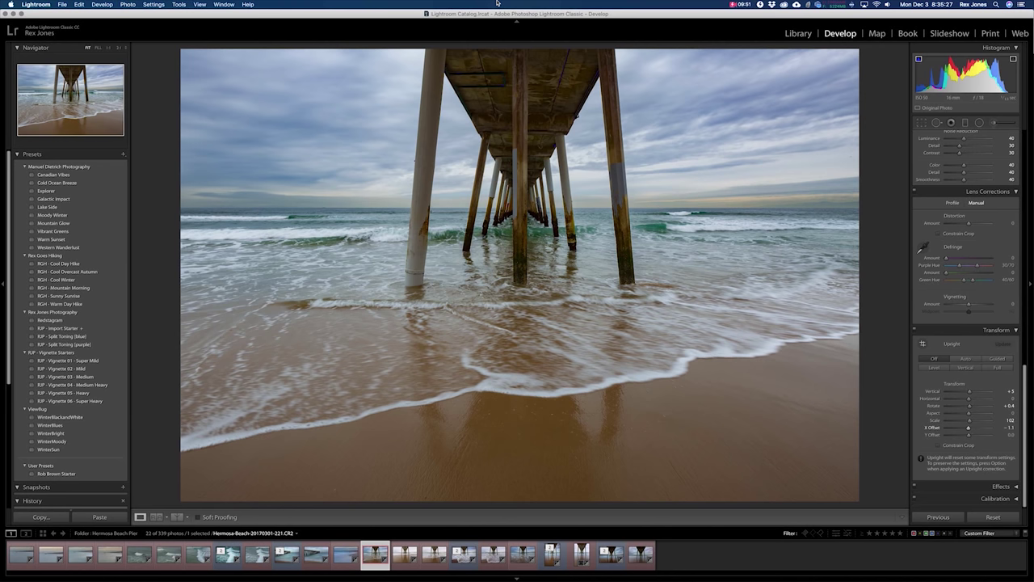